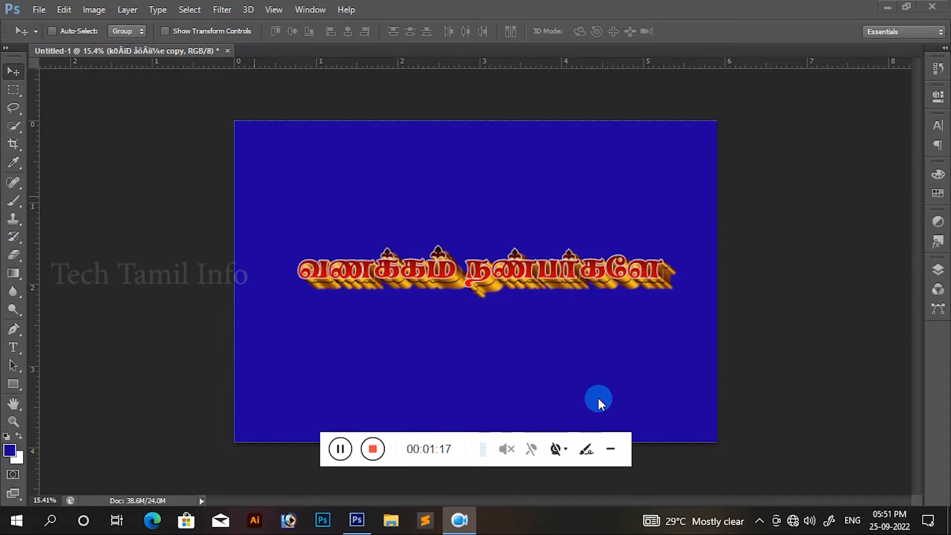
Step: Toggle the document rulers off and on twice, leaving them displayed around the canvas
left_click(597, 399)
key("ctrl+r")
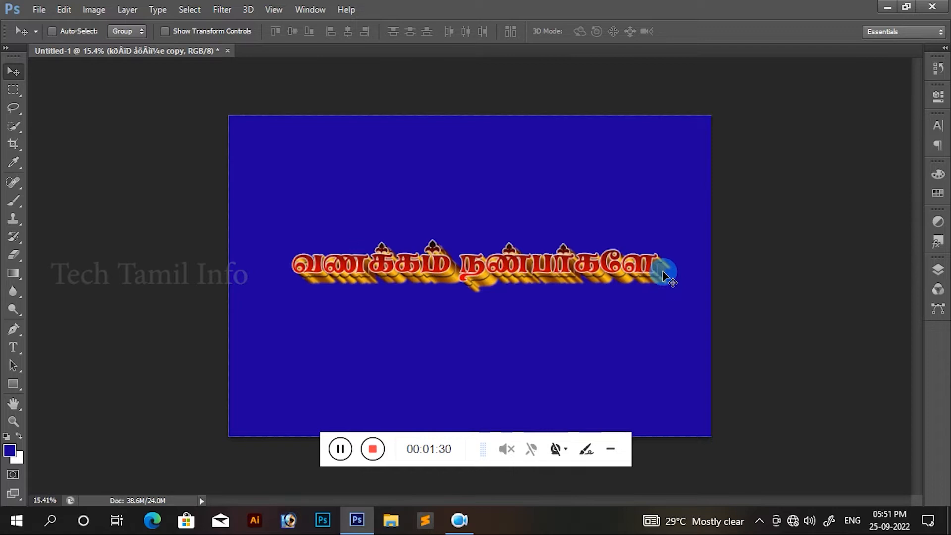
key("ctrl+r")
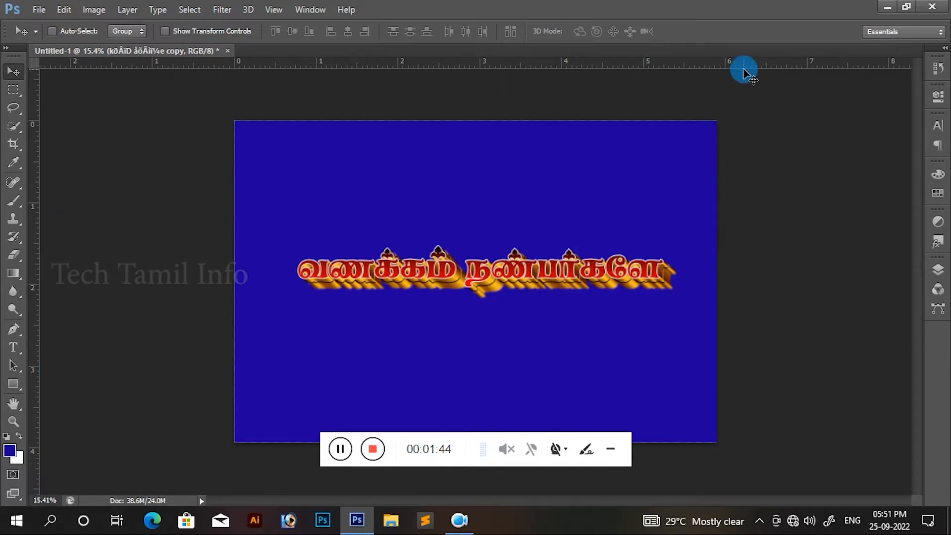
key("ctrl+r")
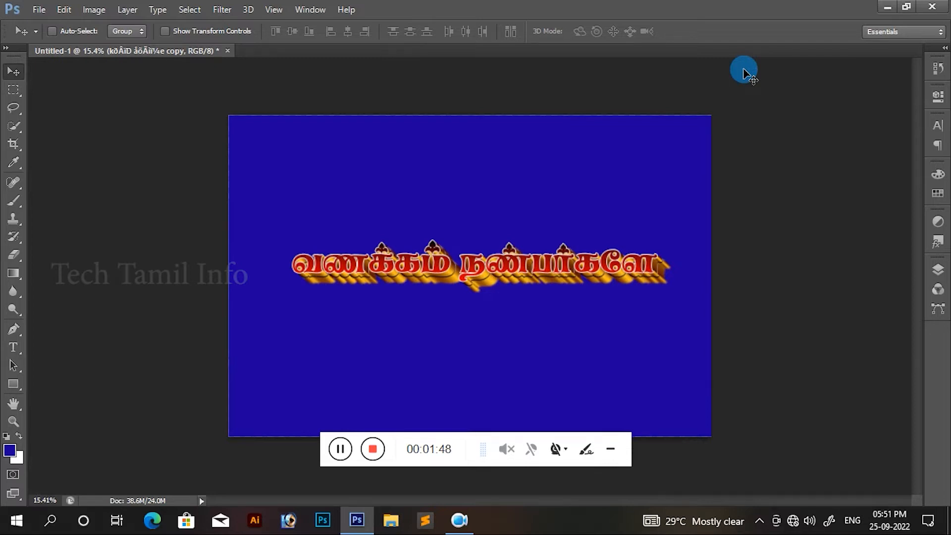
key("ctrl+r")
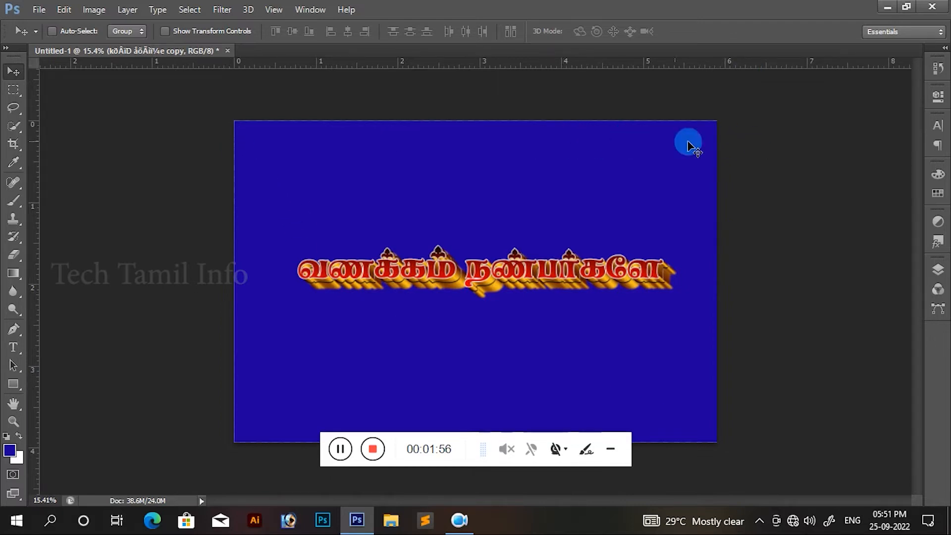
Step: Add a text line with a ten-digit phone number in a muted violet near the canvas's upper-right area
key("t")
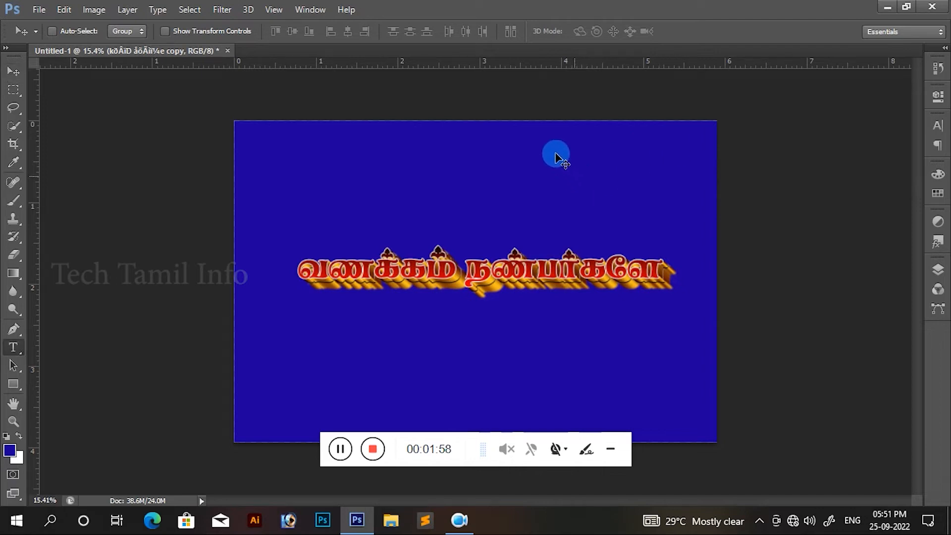
left_click(554, 146)
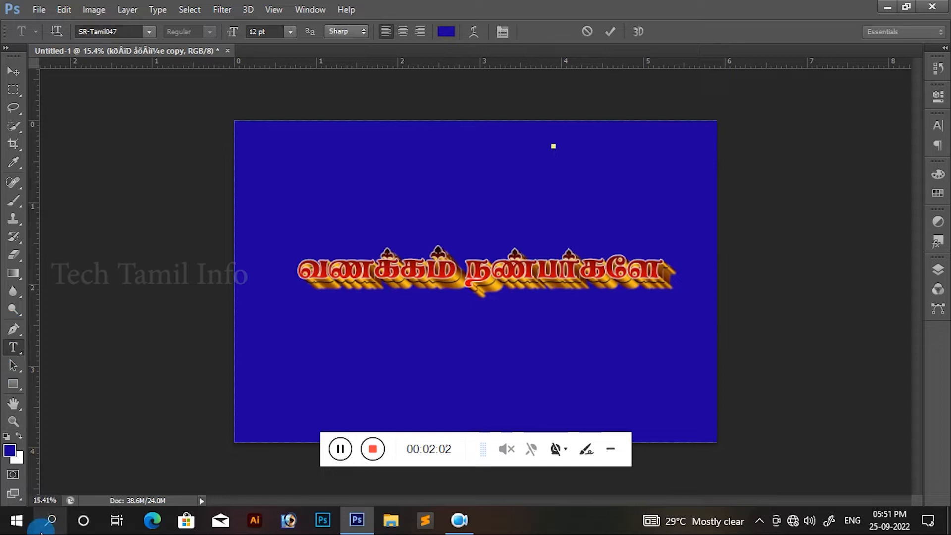
left_click(10, 452)
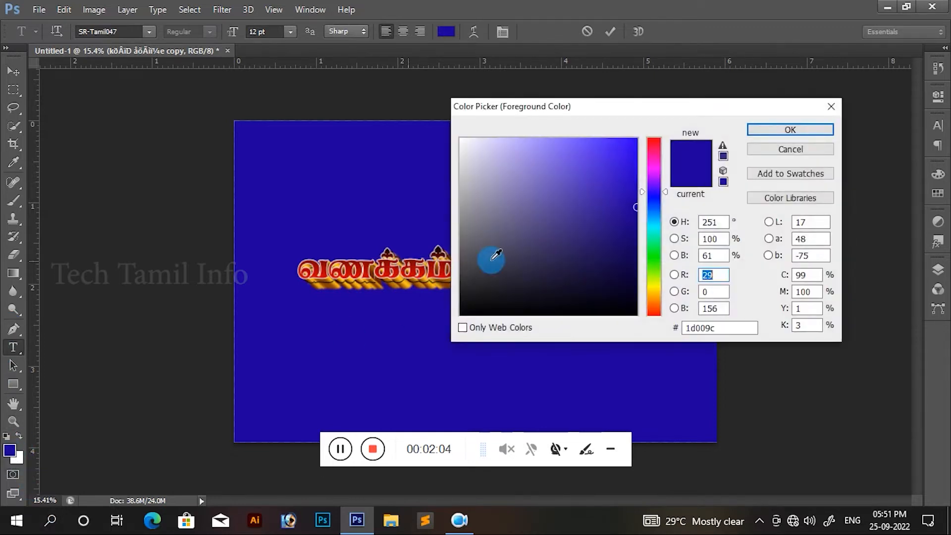
left_click(519, 202)
left_click(792, 132)
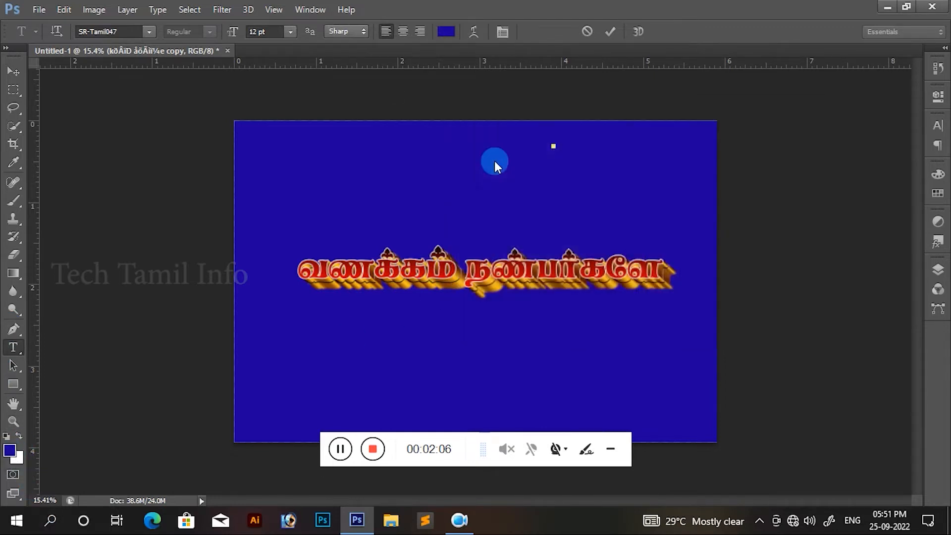
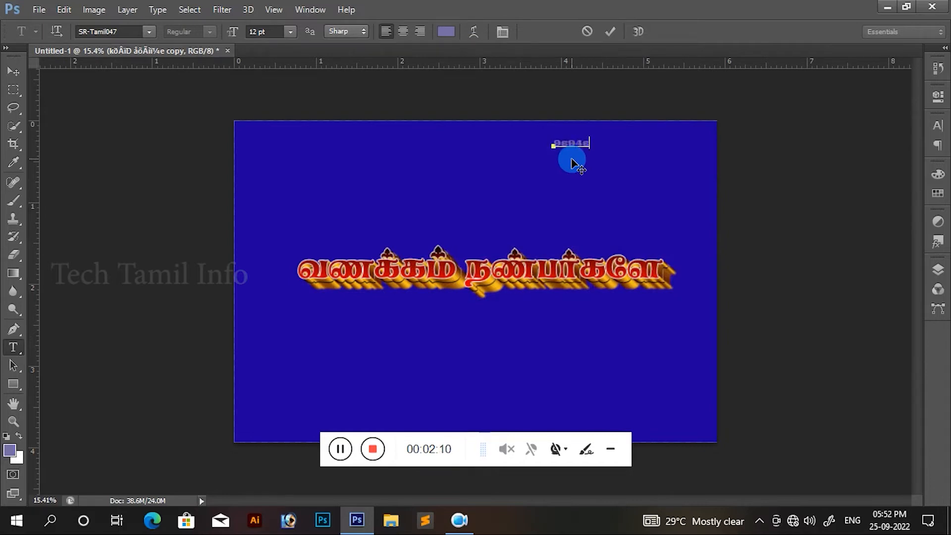
Step: Set the phone number text's font to Arial and commit the text
left_click_drag(630, 142, 532, 140)
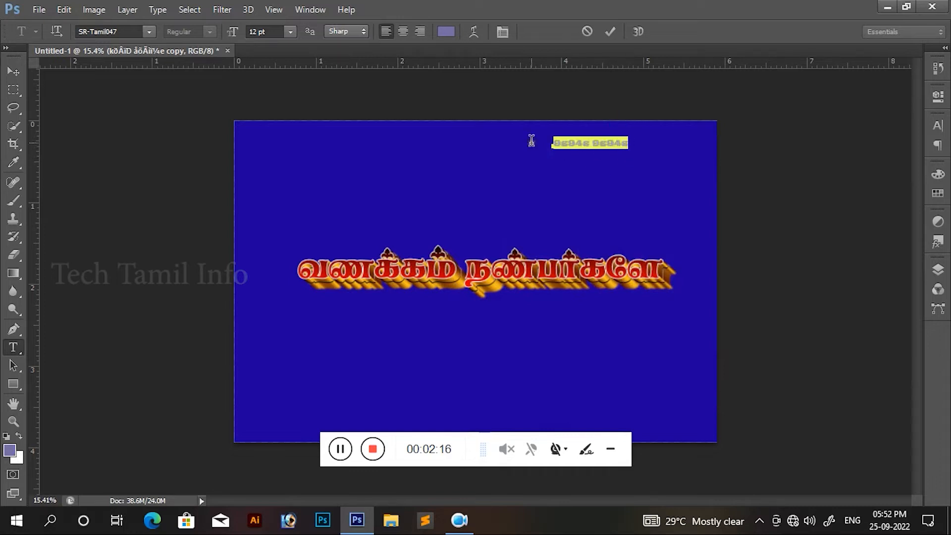
left_click(150, 31)
left_click(117, 33)
left_click(122, 36)
left_click(122, 35)
left_click(122, 31)
type("Arial")
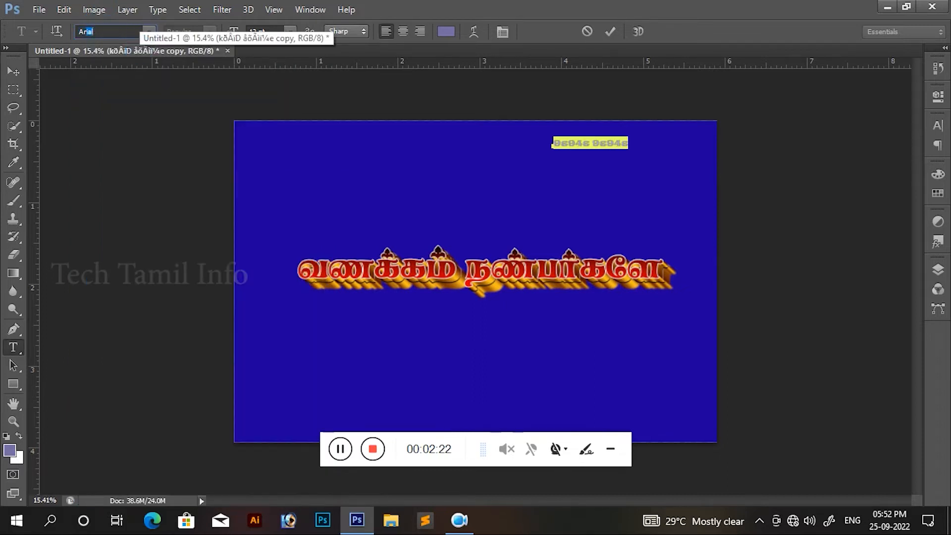
key("Return")
left_click(632, 141)
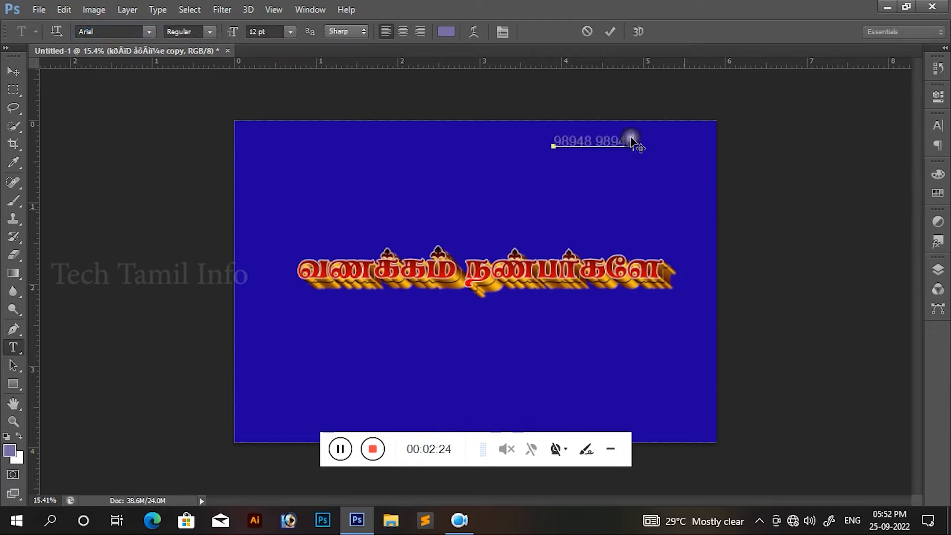
left_click(675, 205)
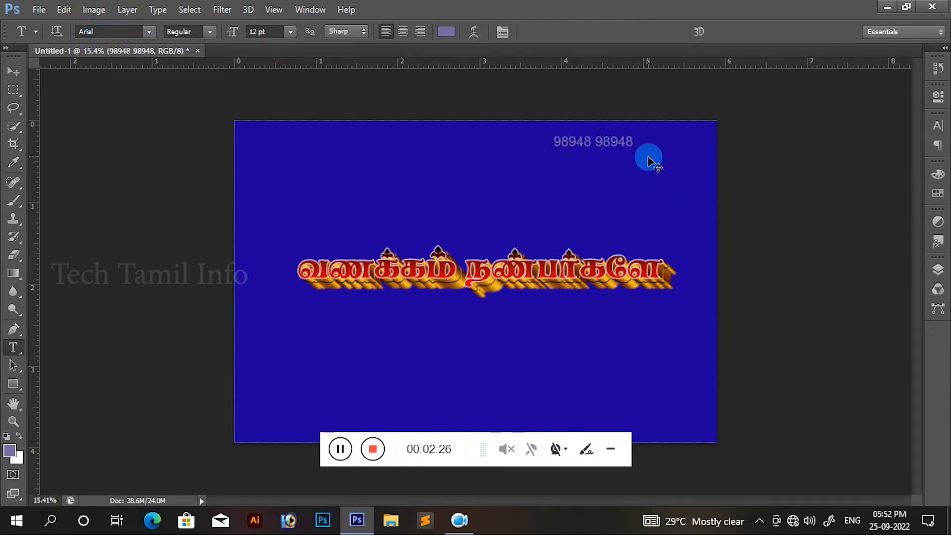
Step: Scale the phone number text up to about 21.33 pt with Free Transform
key("ctrl+t")
left_click_drag(640, 132, 665, 135)
key("Return")
Step: Recolour the whole phone number text white
left_click(629, 142)
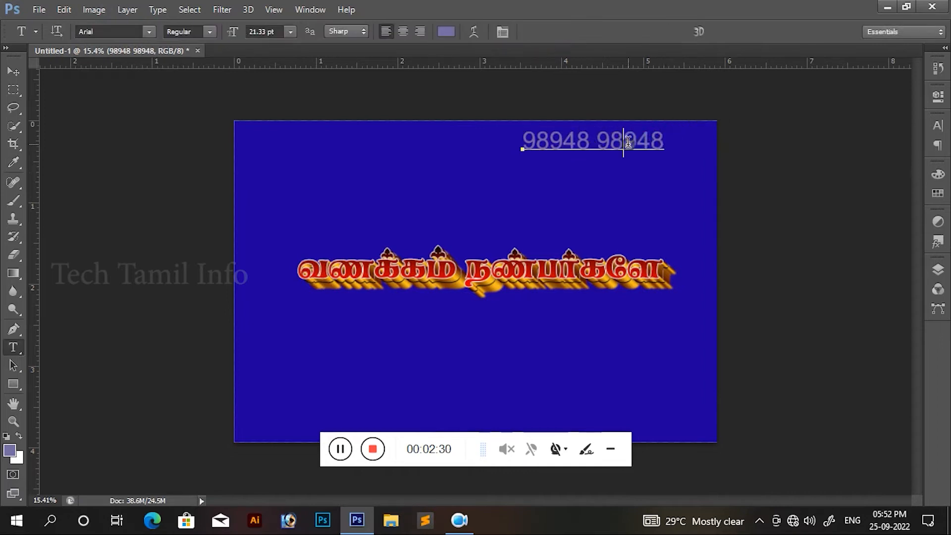
key("ctrl+a")
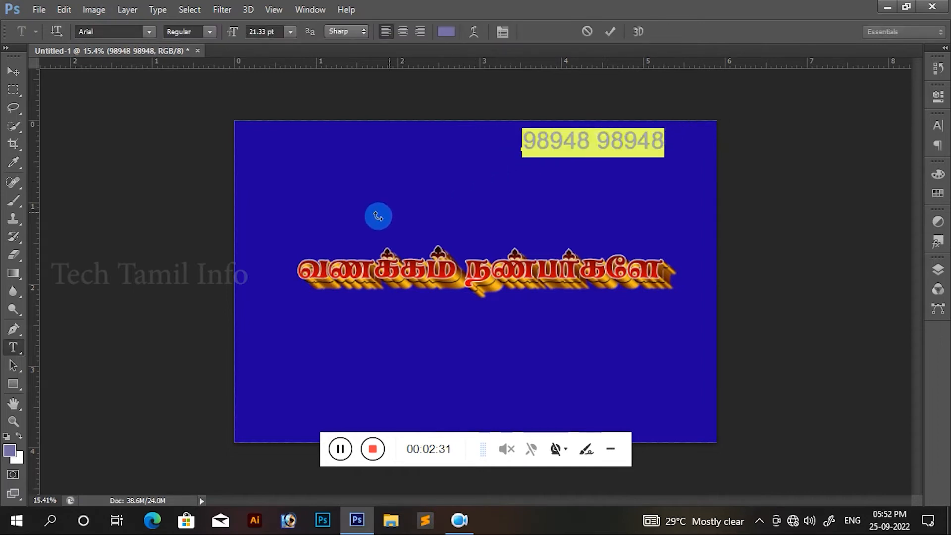
left_click(14, 450)
left_click_drag(490, 226, 415, 85)
left_click(759, 128)
left_click(663, 143)
key("ctrl+Return")
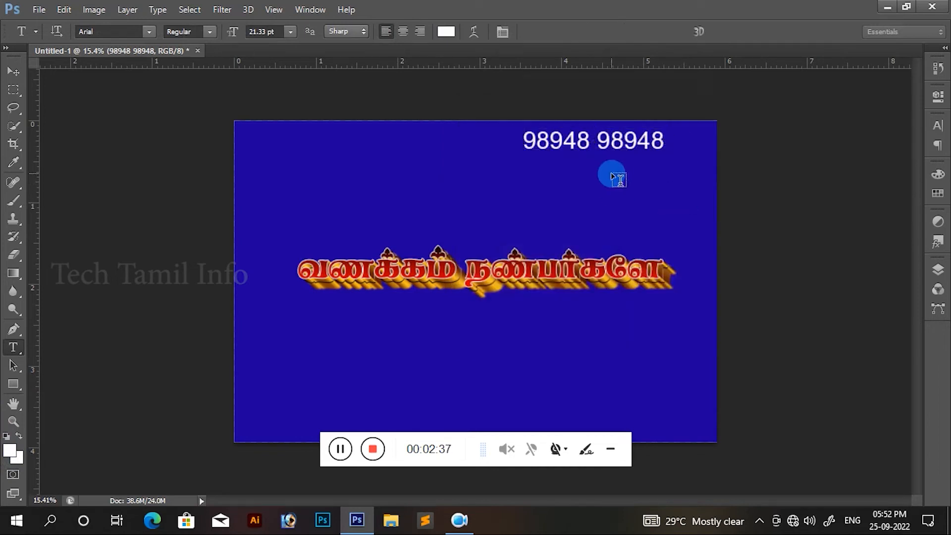
Step: Move the phone number text into the canvas's upper-right corner, leaving a small margin from both edges
key("v")
left_click_drag(616, 145, 665, 140)
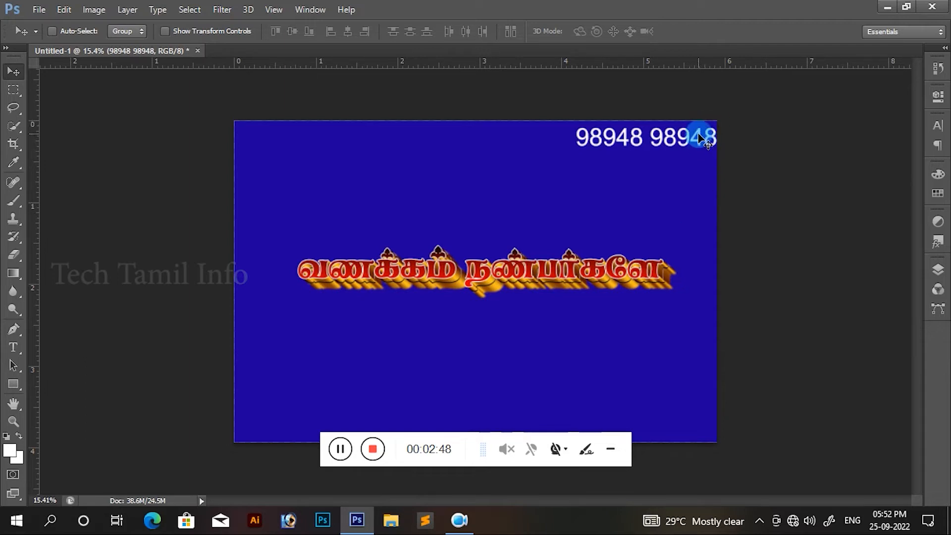
mouse_move(665, 156)
left_mouse_down()
mouse_move(653, 150)
mouse_move(678, 145)
left_mouse_up()
left_click(825, 338)
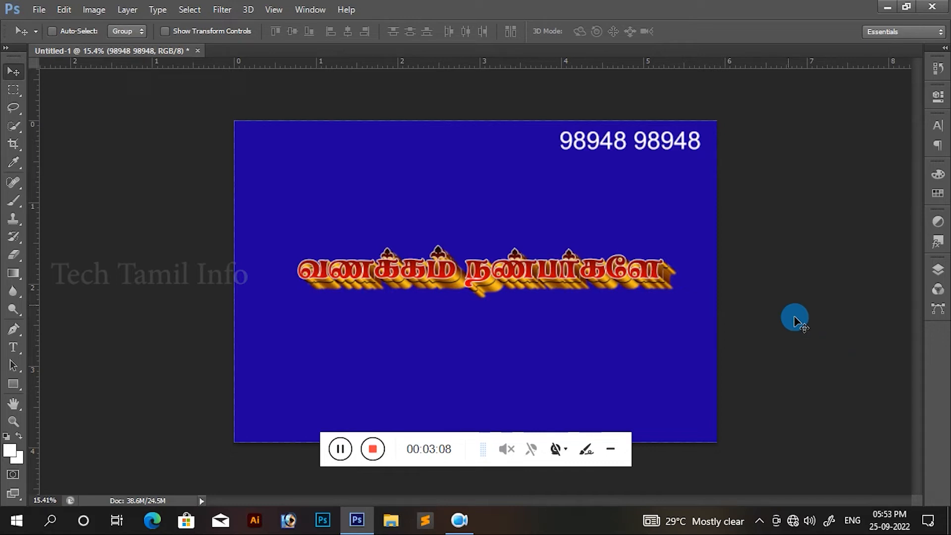
left_click_drag(654, 145, 653, 146)
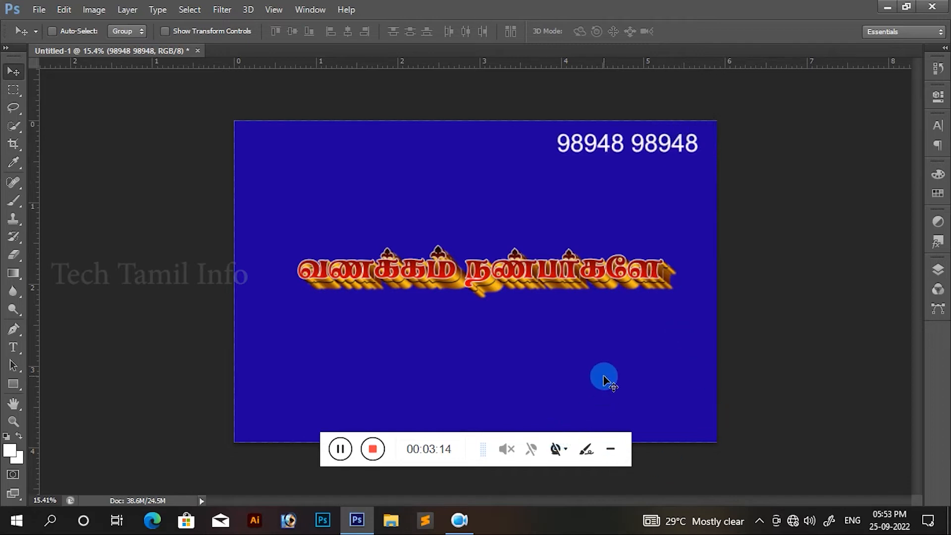
Step: Add a horizontal guide at 0.2 inches from the canvas's upper edge
key("alt+v")
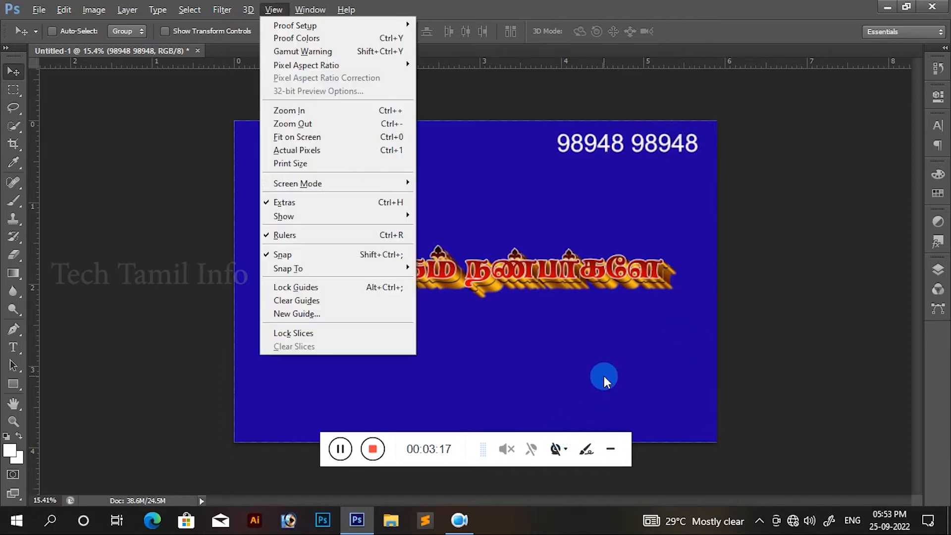
key("e")
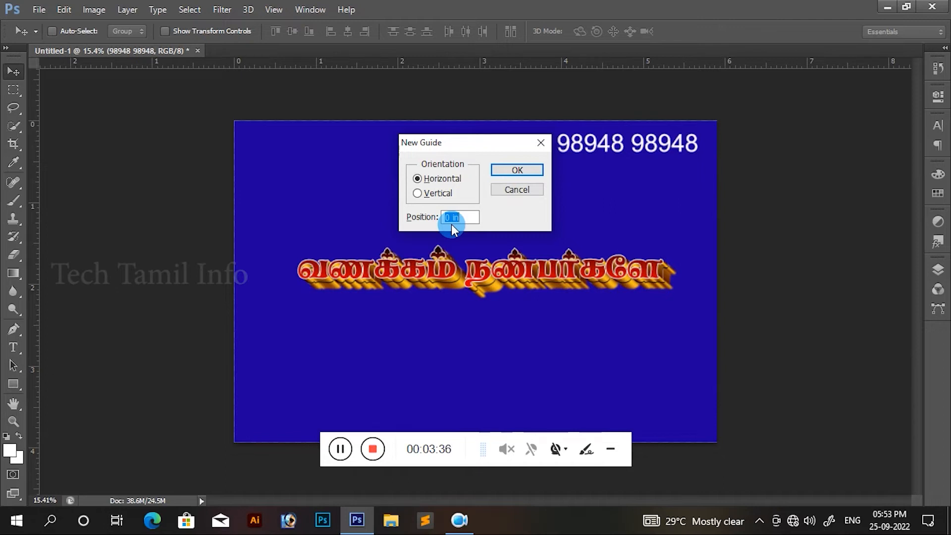
type("0.2")
key("Return")
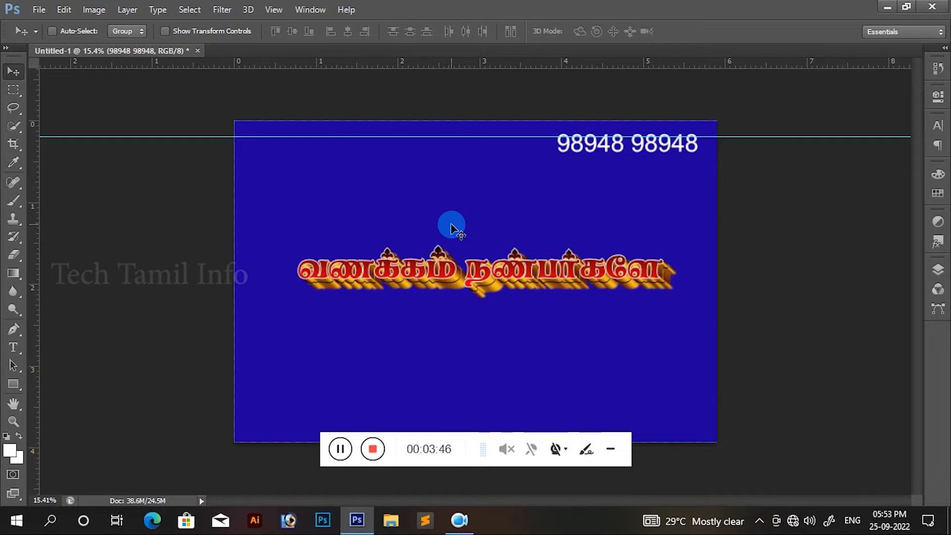
Step: Try a second horizontal guide at 3.7 inches near the canvas's lower edge, and undo it
key("alt+v")
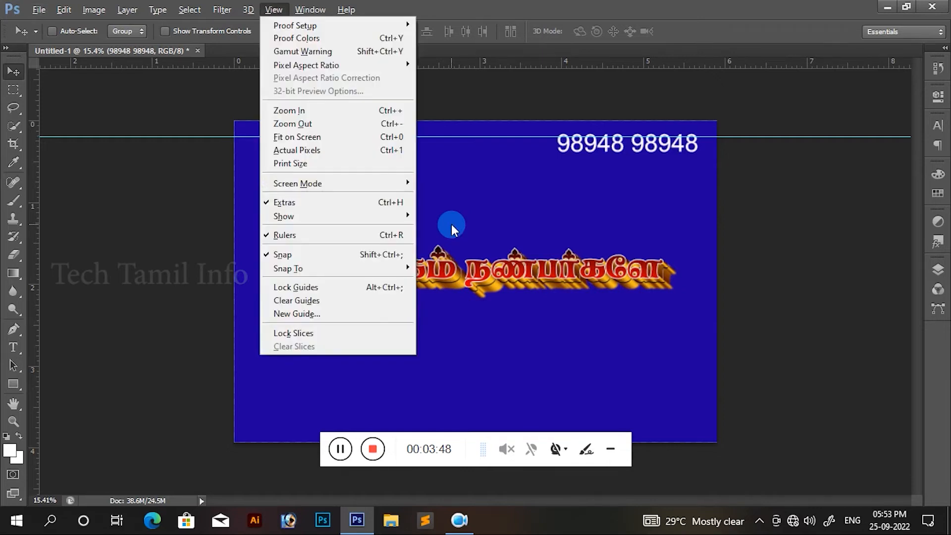
key("e")
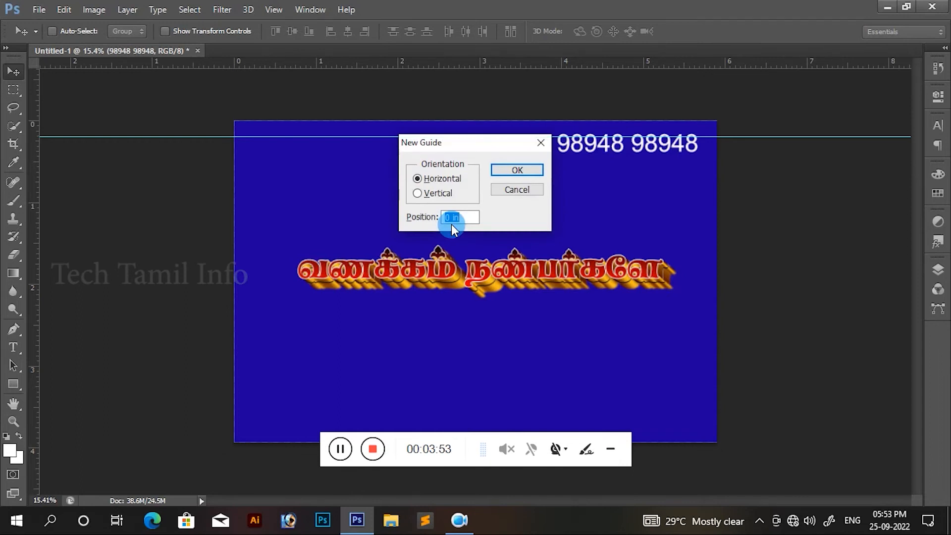
type("3.7")
key("Return")
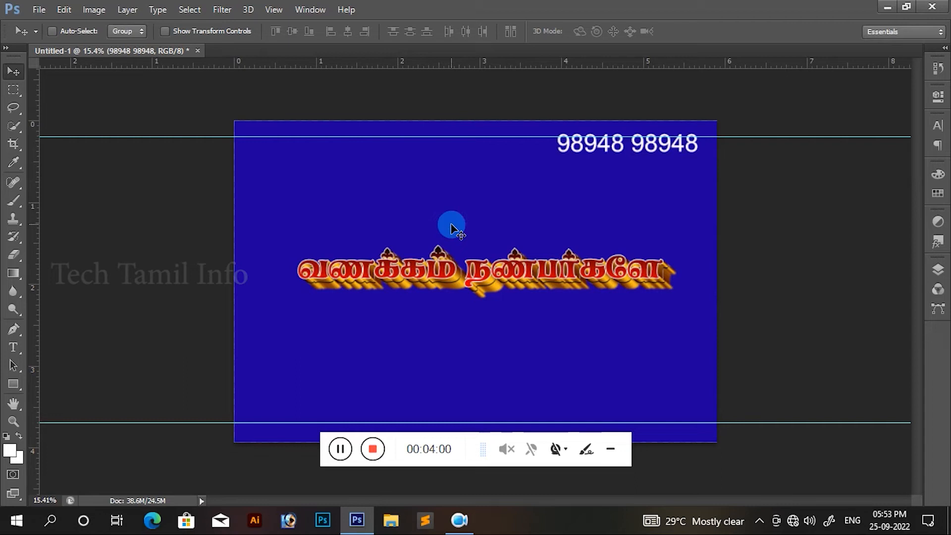
key("ctrl+z")
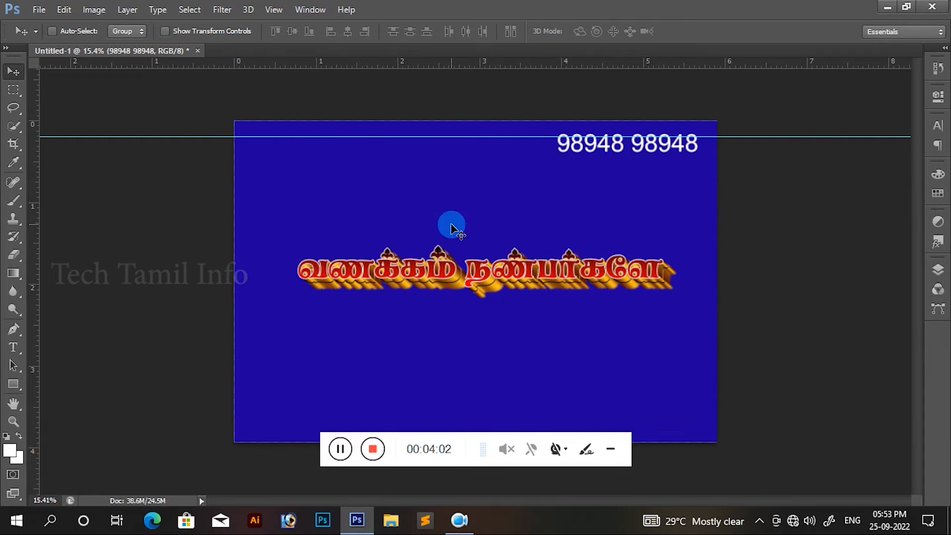
Step: Try a horizontal guide at 3.75 inches near the canvas's lower edge
key("alt+v")
key("e")
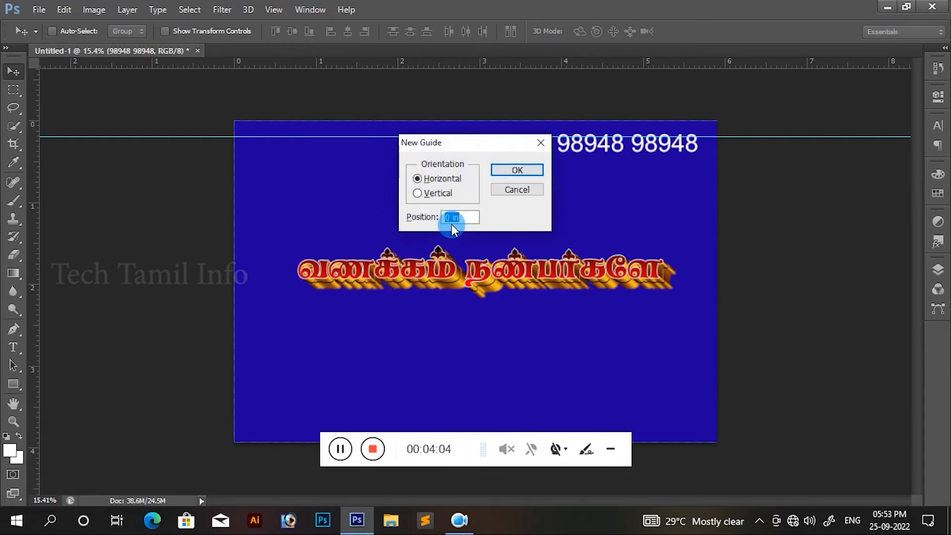
type("3.75")
key("Return")
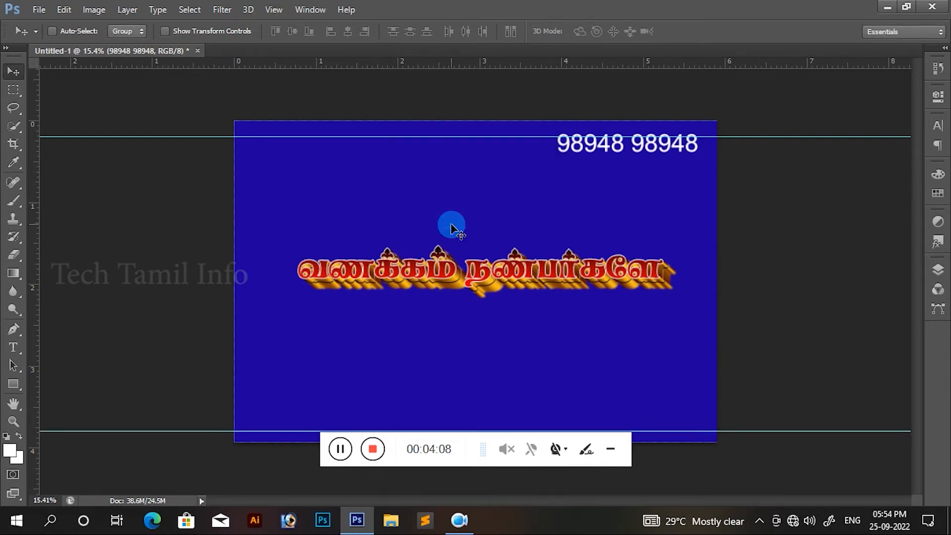
Step: Nudge the lower guide slightly upward, and undo both the nudge and the guide's placement
key("ctrl+0")
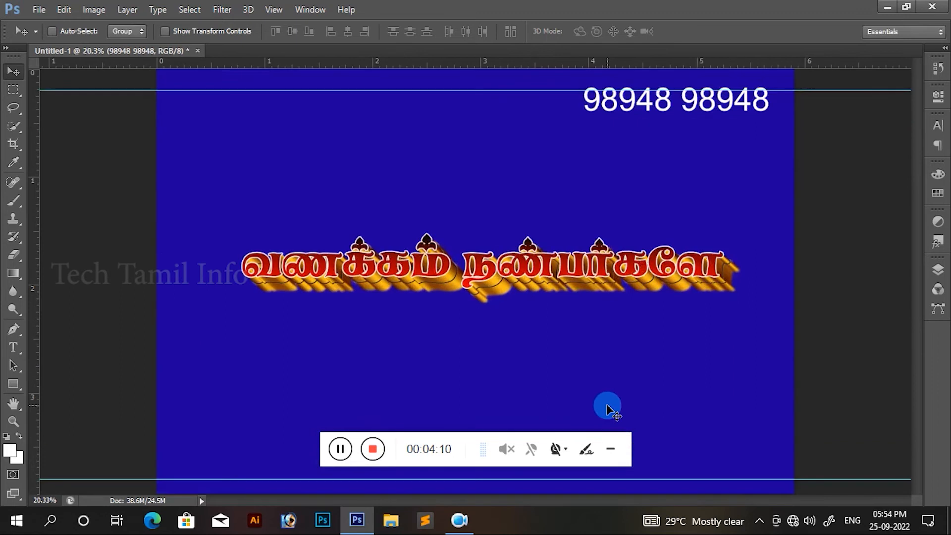
key("ctrl+minus")
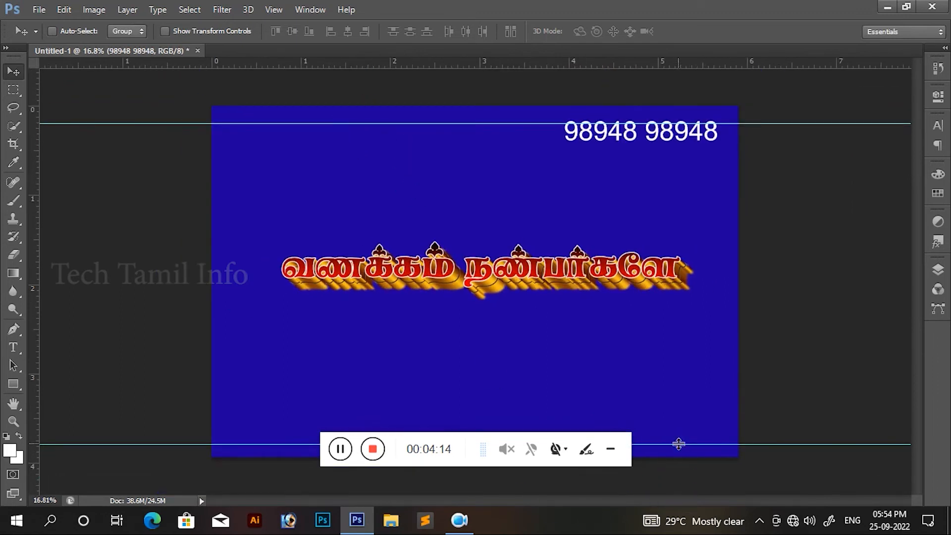
left_click_drag(679, 444, 678, 442)
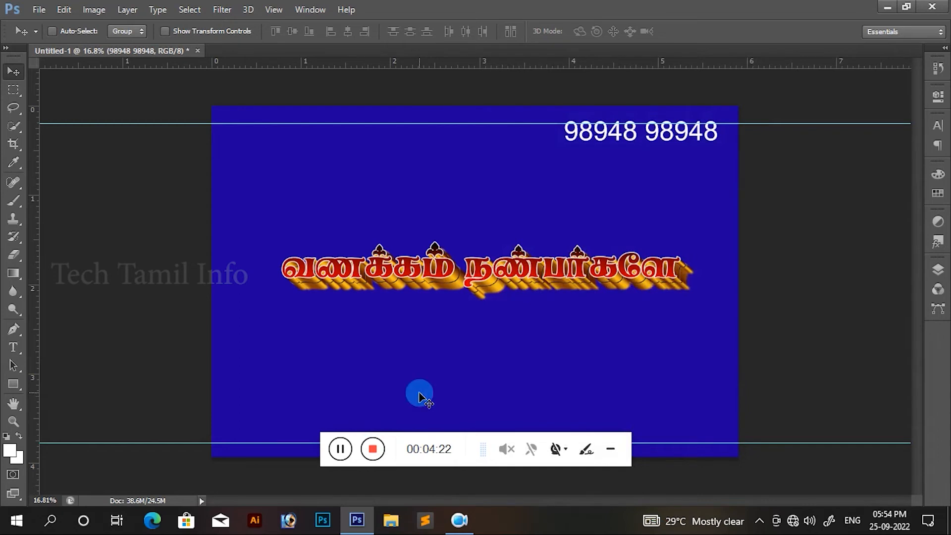
key("ctrl+alt+z")
key("ctrl+alt+z")
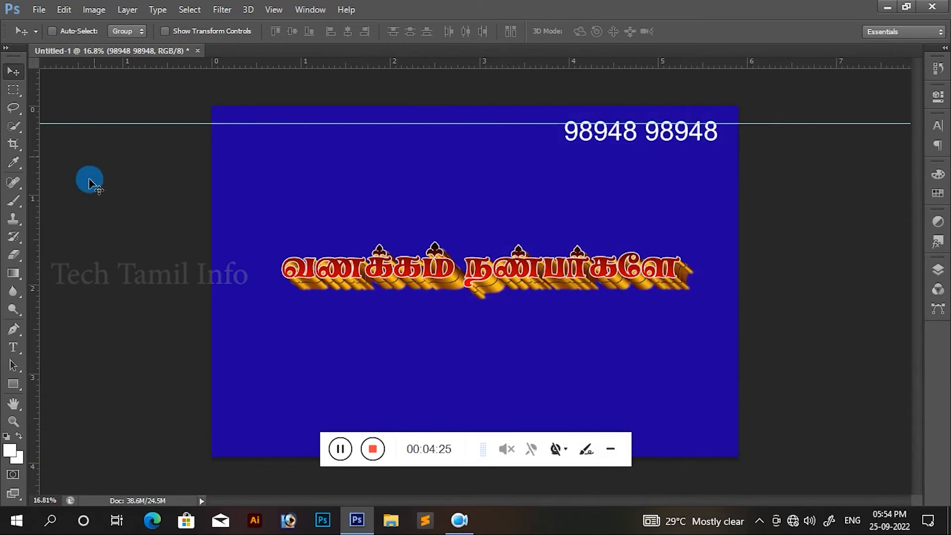
Step: Add a horizontal guide at 3.7 inches near the canvas's lower edge
key("alt+v")
key("e")
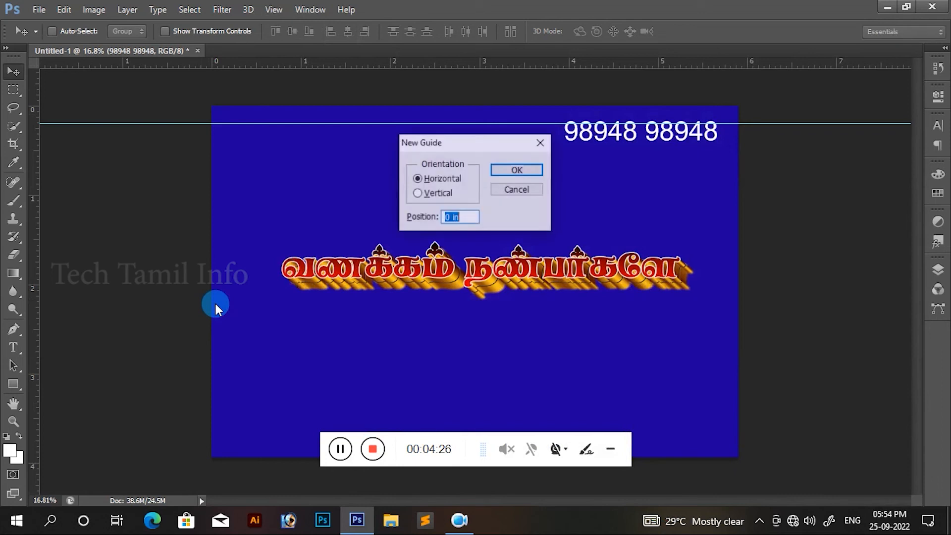
type("3.7")
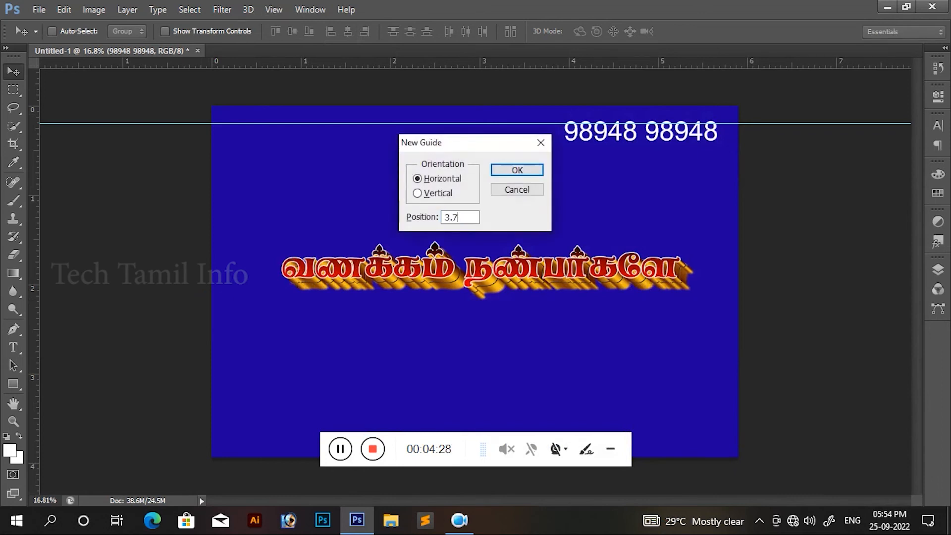
key("Return")
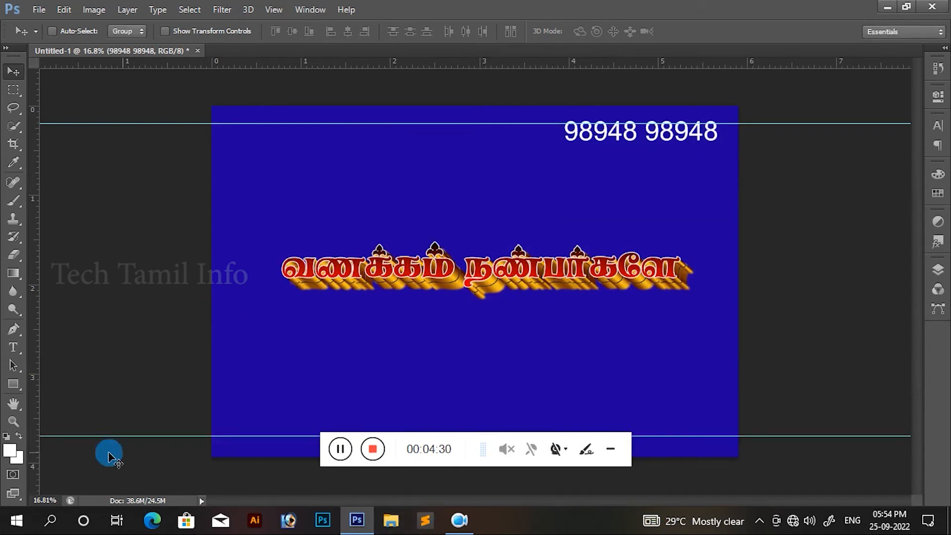
Step: Shift the lower horizontal guide slightly down and add a vertical guide at about 0.2 inches near the canvas's left edge
left_click_drag(251, 436, 251, 439)
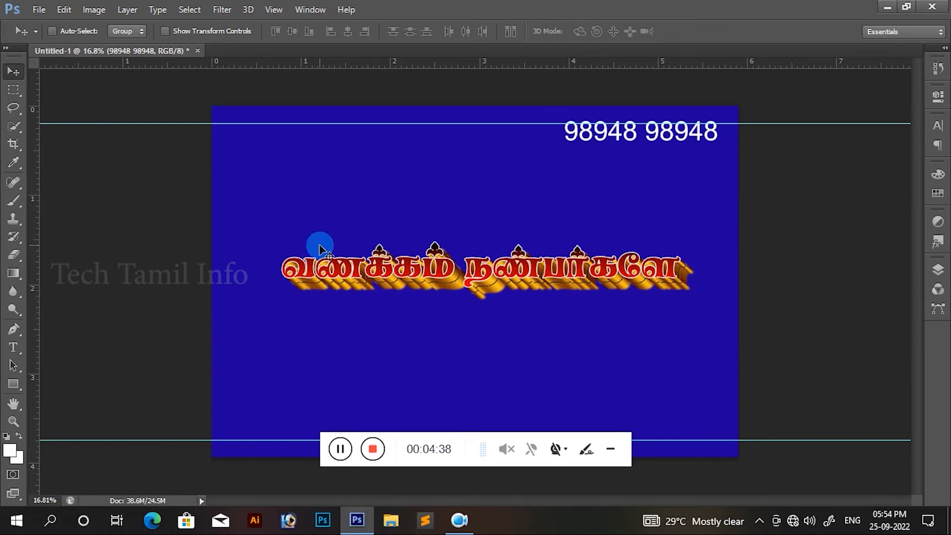
key("alt+v")
key("e")
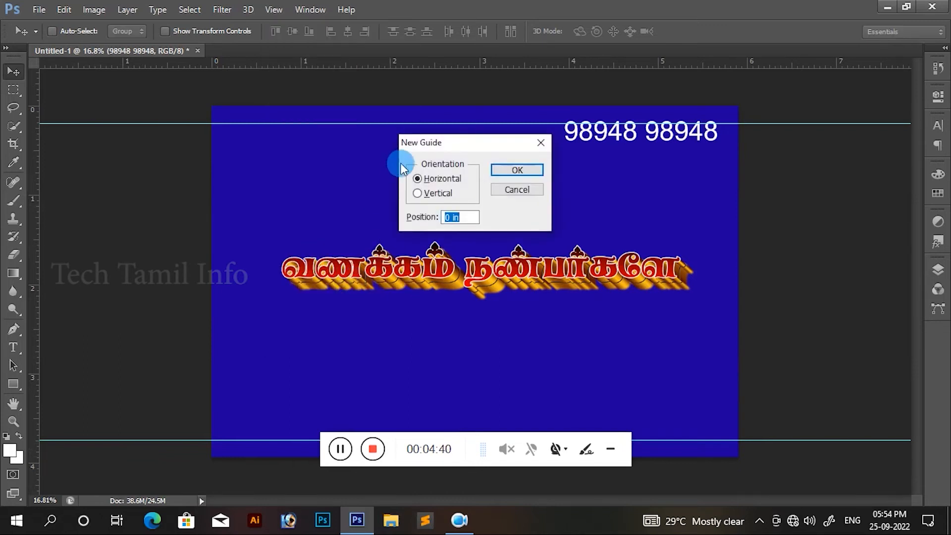
left_click(416, 194)
key("Tab")
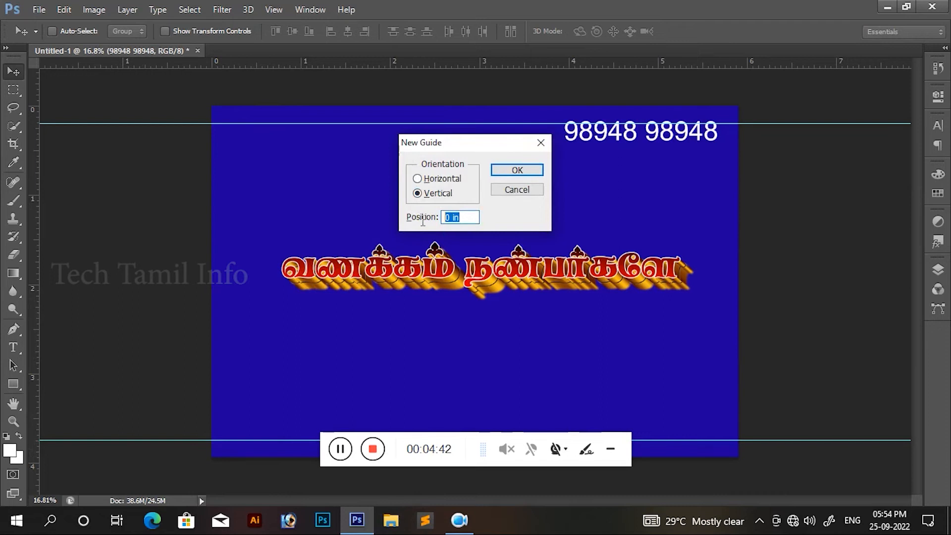
left_click(422, 217)
type("0.15")
key("Return")
left_click(424, 219)
Step: Add a second vertical guide at 5.7 inches near the canvas's right edge
key("alt+v")
key("e")
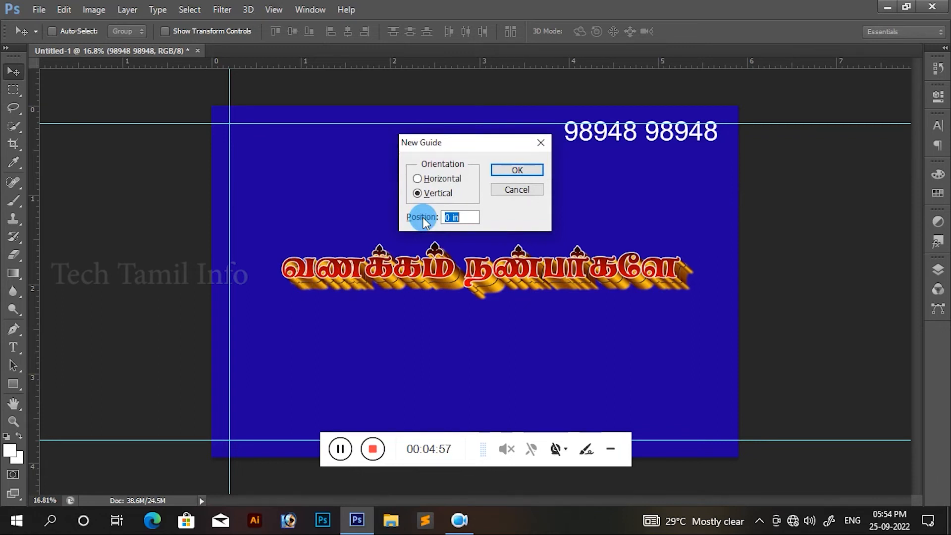
type("5.65")
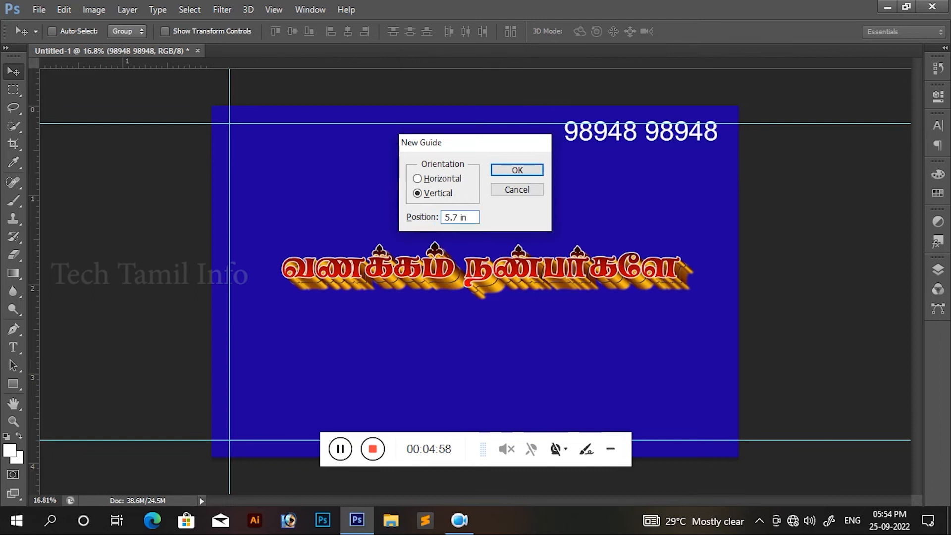
key("Return")
scroll(421, 217, "down", 3)
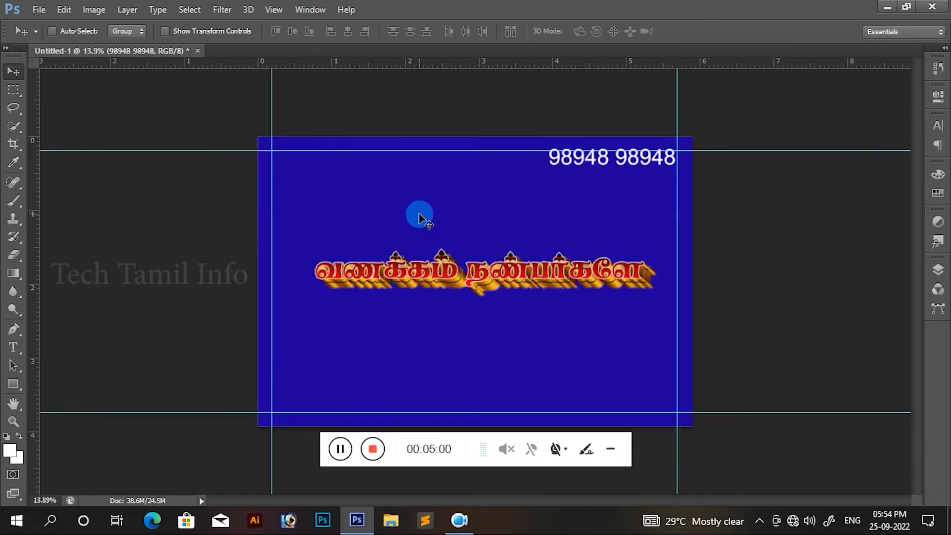
key("ctrl+0")
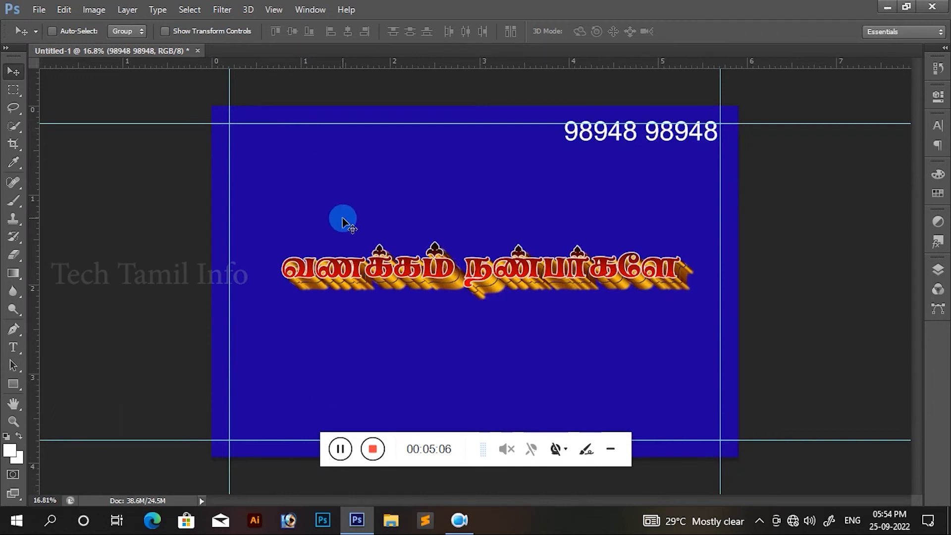
Step: Move the phone number text down so it sits just inside the upper and right guides
right_click(668, 132)
left_click(671, 139)
right_click(672, 134)
left_click(676, 141)
left_click_drag(676, 141, 672, 151)
key("Up")
key("Up")
key("Up")
key("Up")
key("Up")
key("Up")
key("Up")
key("Up")
key("Up")
key("Up")
key("Right")
key("Right")
key("Right")
key("Right")
key("Right")
key("Right")
key("Right")
key("Right")
key("Right")
key("Right")
key("Right")
key("Right")
key("Right")
key("Right")
key("Right")
key("Right")
key("Right")
key("Right")
key("Right")
key("Right")
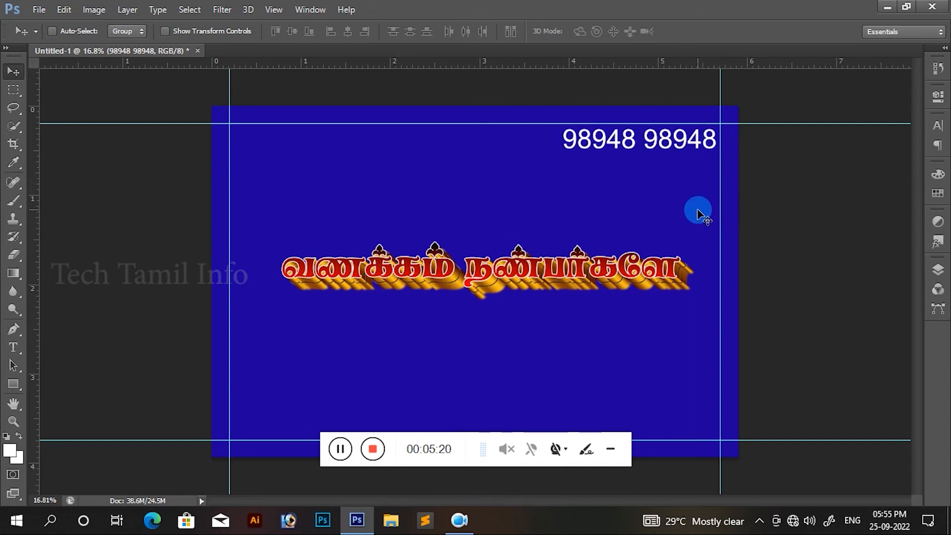
Step: Remove the upper horizontal guide and replace the left vertical guide with one at 0.1 inches
scroll(694, 214, "down", 3)
scroll(651, 277, "up", 2)
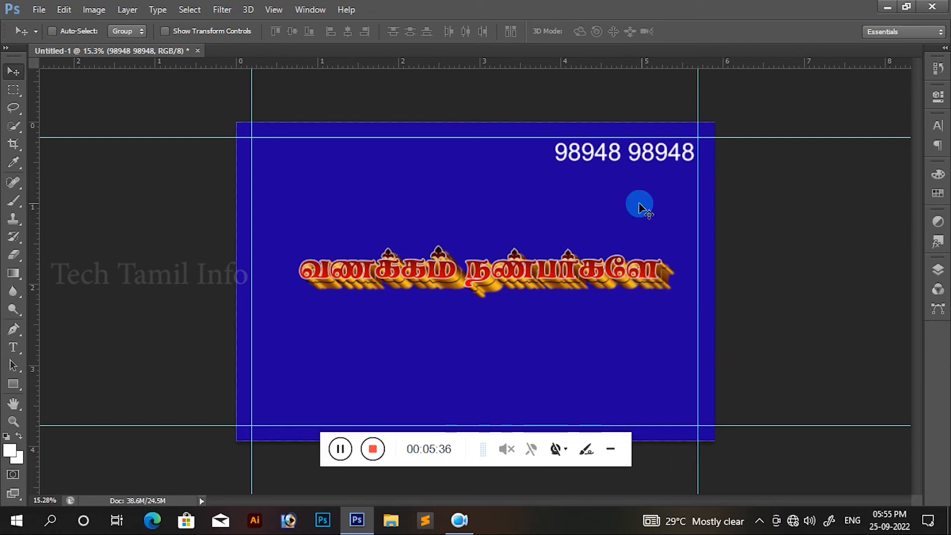
left_click_drag(735, 137, 747, 45)
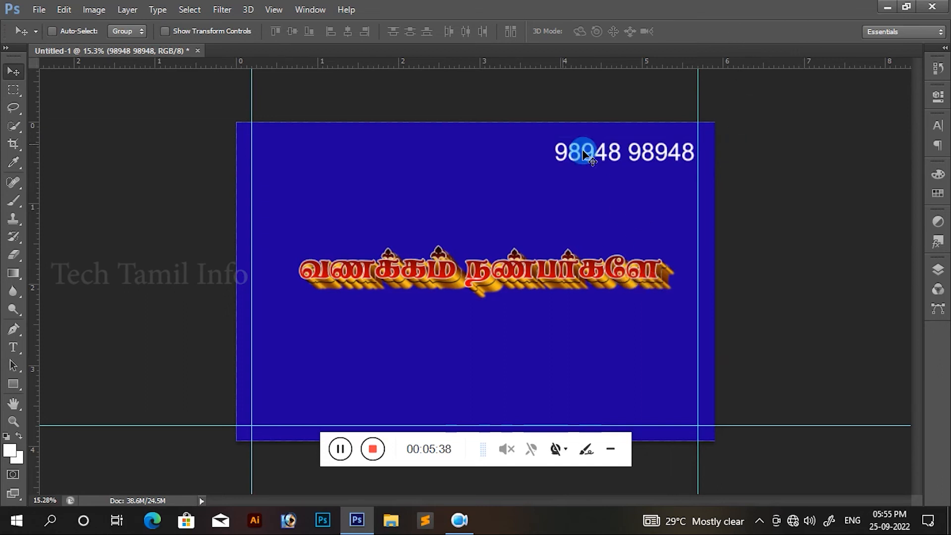
key("alt+v")
key("e")
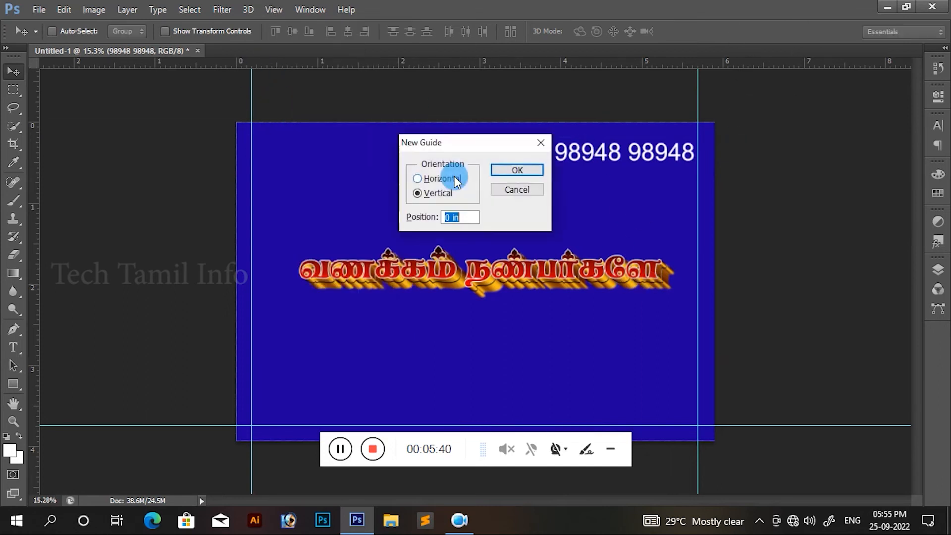
type("0.05")
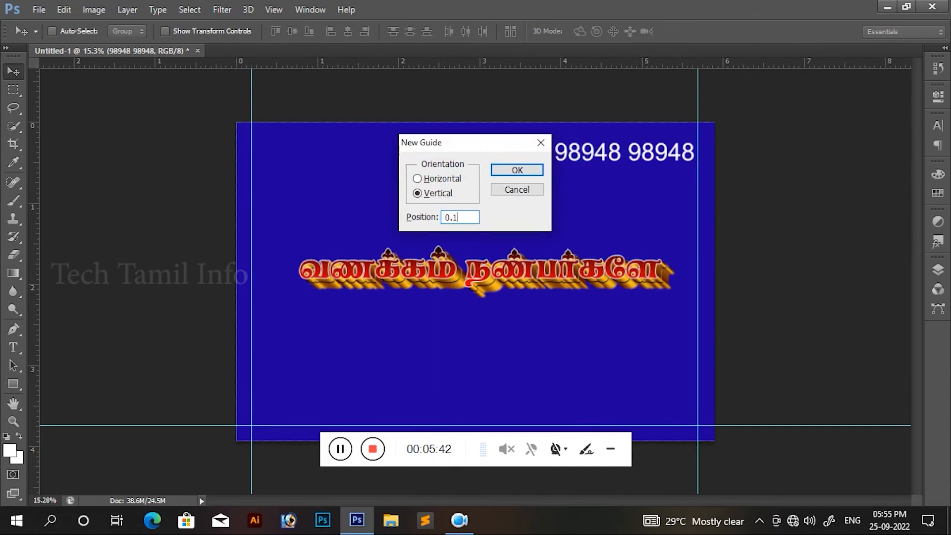
key("Return")
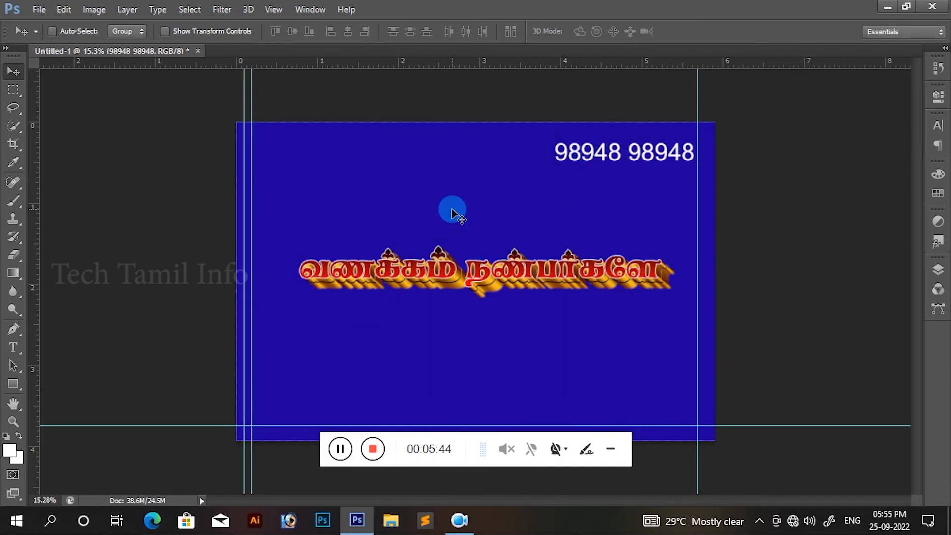
left_click_drag(36, 307, 2, 300)
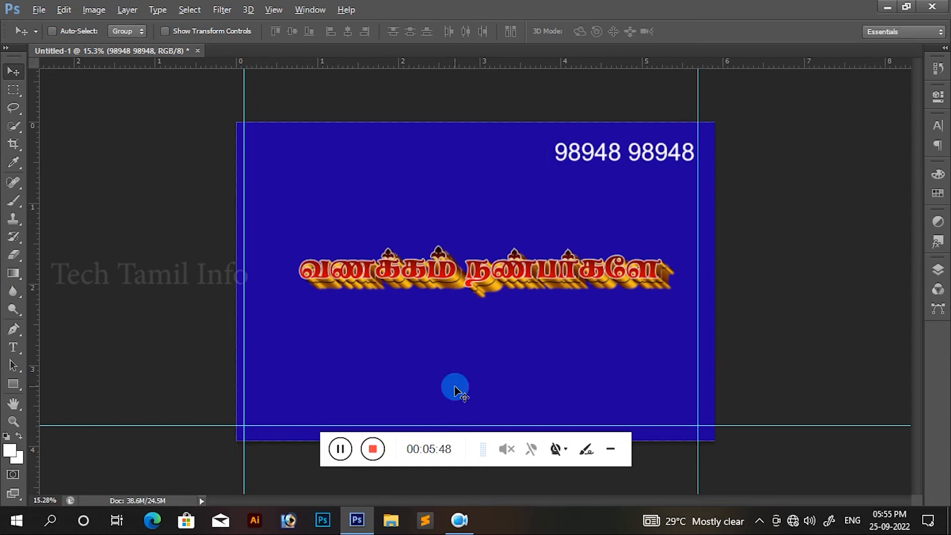
Step: Add a horizontal guide at 0.1 inches near the canvas's upper edge
key("alt+v")
key("e")
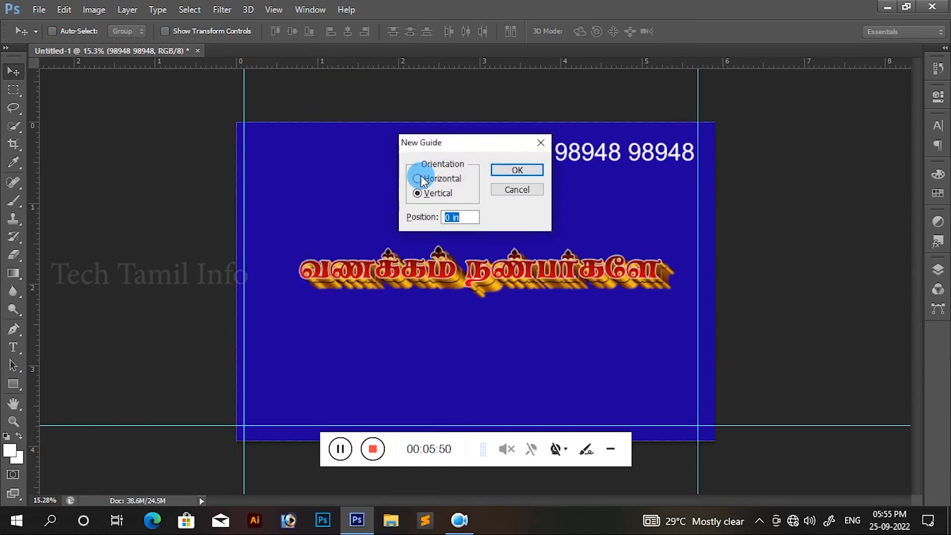
left_click(434, 179)
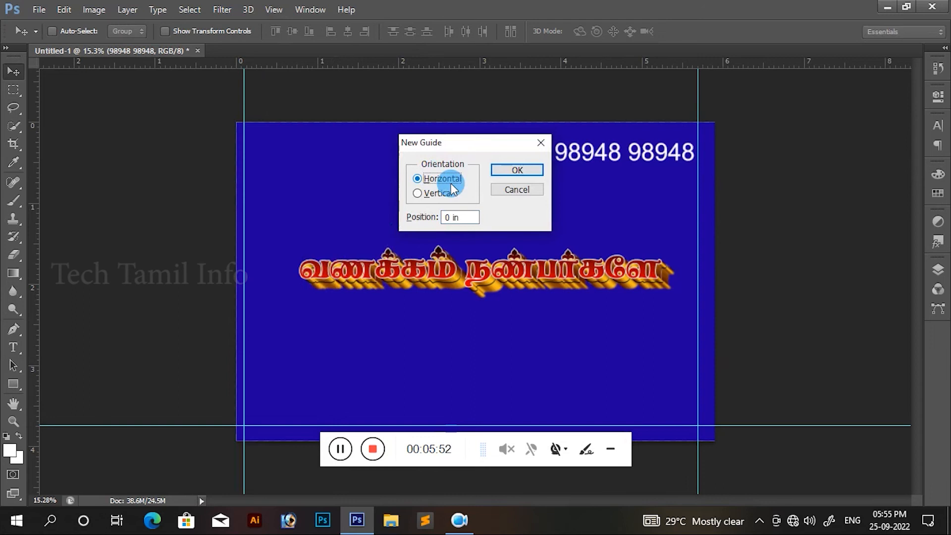
double_click(452, 218)
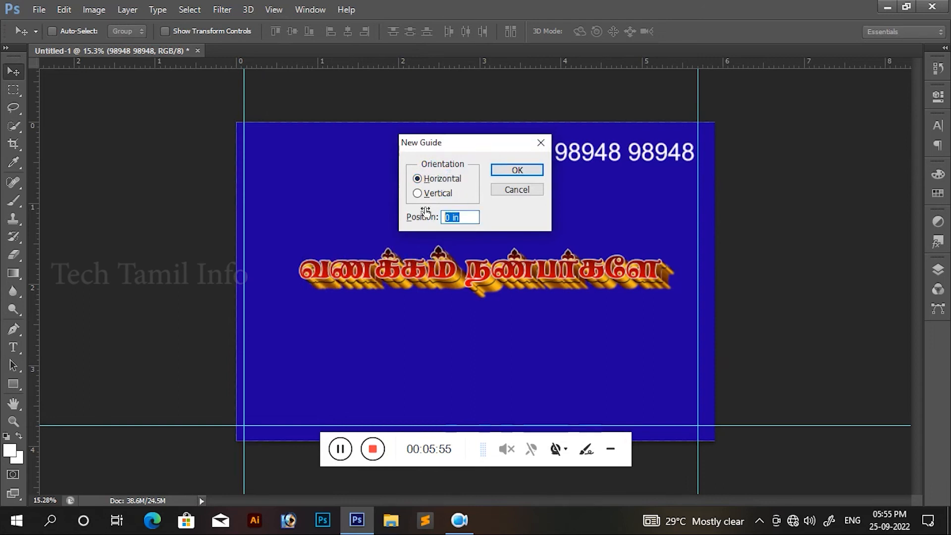
left_click(425, 216)
type("0.1")
key("Return")
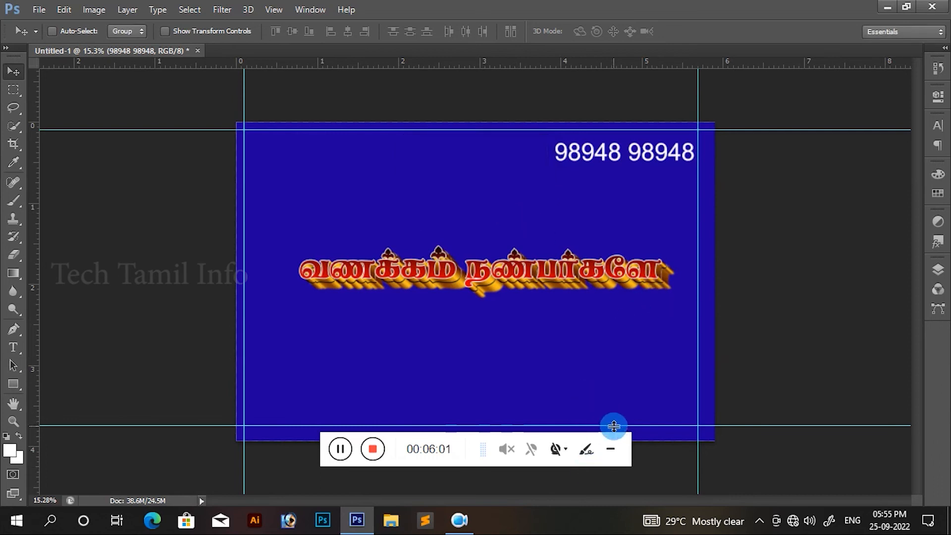
Step: Remove the lower horizontal guide and replace the right vertical guide with a freehand one at about 5.75 inches
left_click_drag(613, 425, 619, 4)
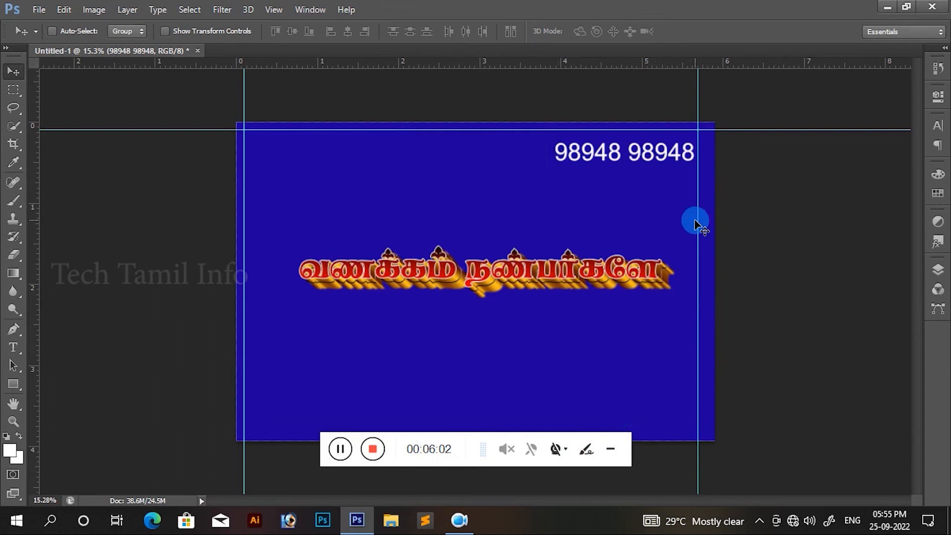
left_click_drag(697, 220, 27, 193)
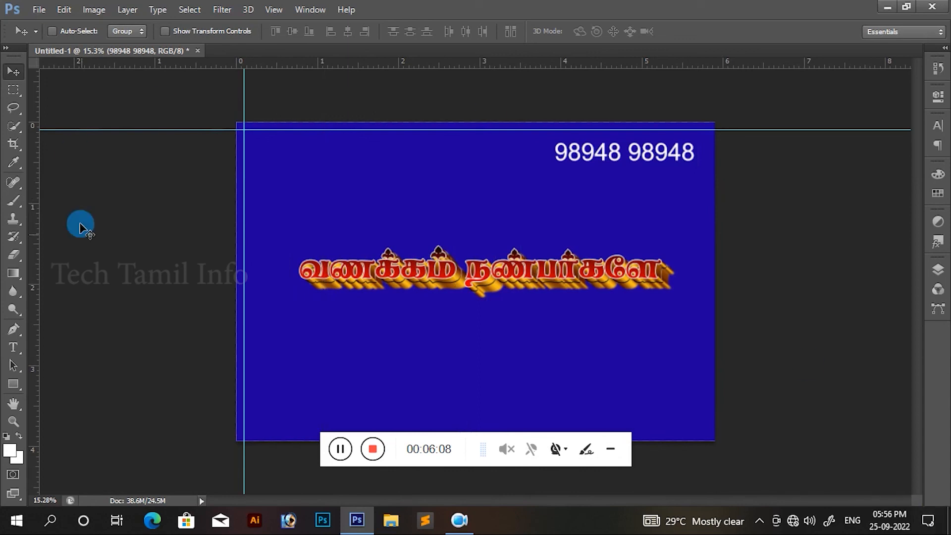
left_click_drag(36, 280, 702, 369)
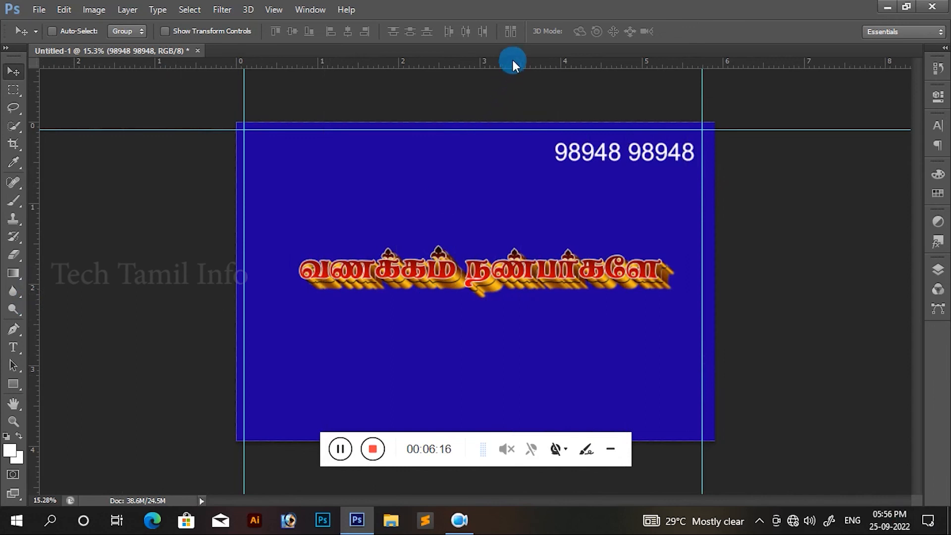
Step: Place a freehand horizontal guide at about 3.75 inches near the canvas's lower edge and shift the left vertical guide slightly inward
left_click_drag(512, 60, 521, 428)
left_click(505, 377)
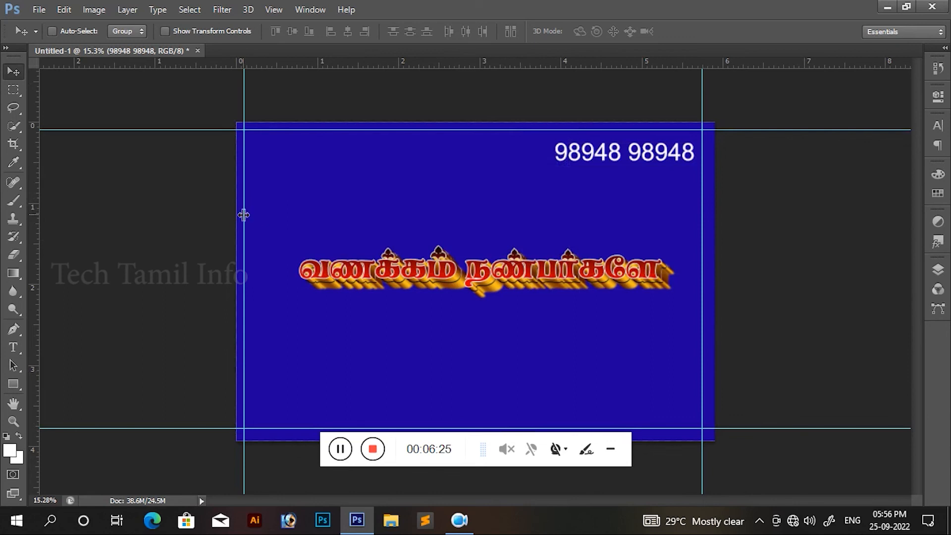
left_click_drag(243, 214, 247, 215)
left_click(539, 321)
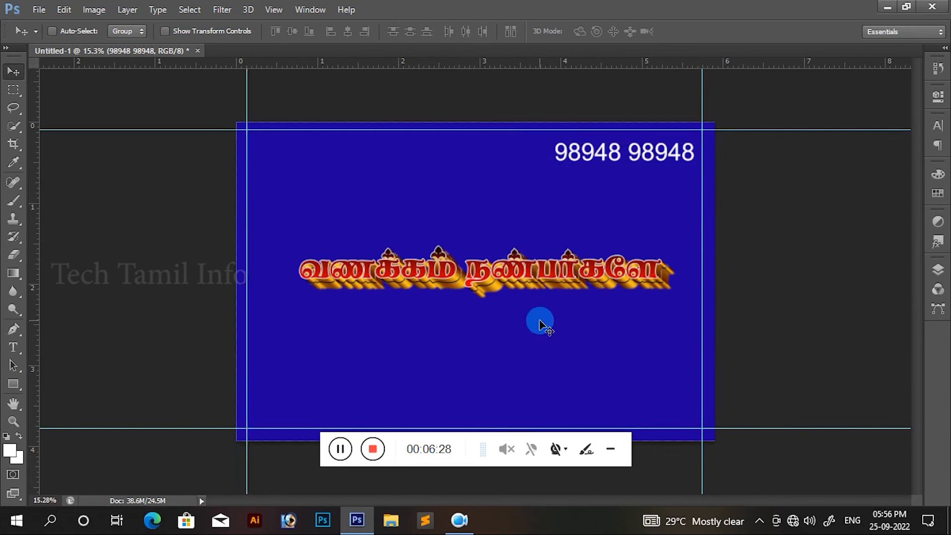
Step: Move the phone number text into the upper-right guide corner, aligning its right end with the vertical guide
left_click(642, 150)
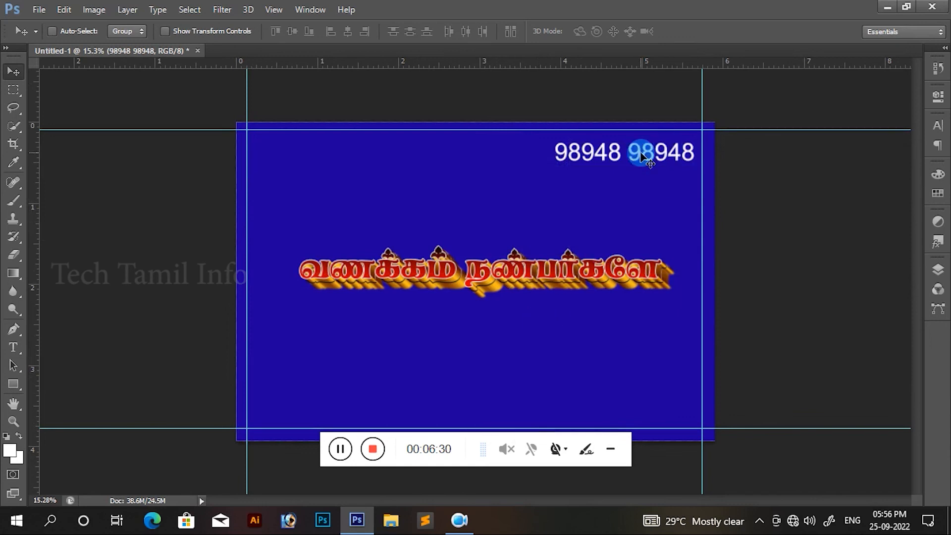
right_click(649, 155)
left_click(670, 158)
left_click_drag(662, 156, 665, 147)
Step: Switch the ruler units to centimeters and back to inches
right_click(354, 62)
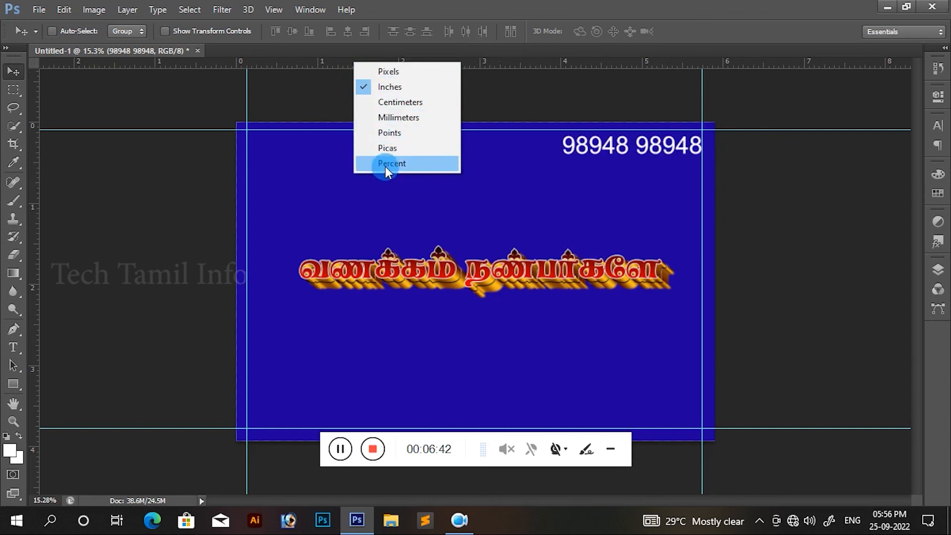
left_click(397, 102)
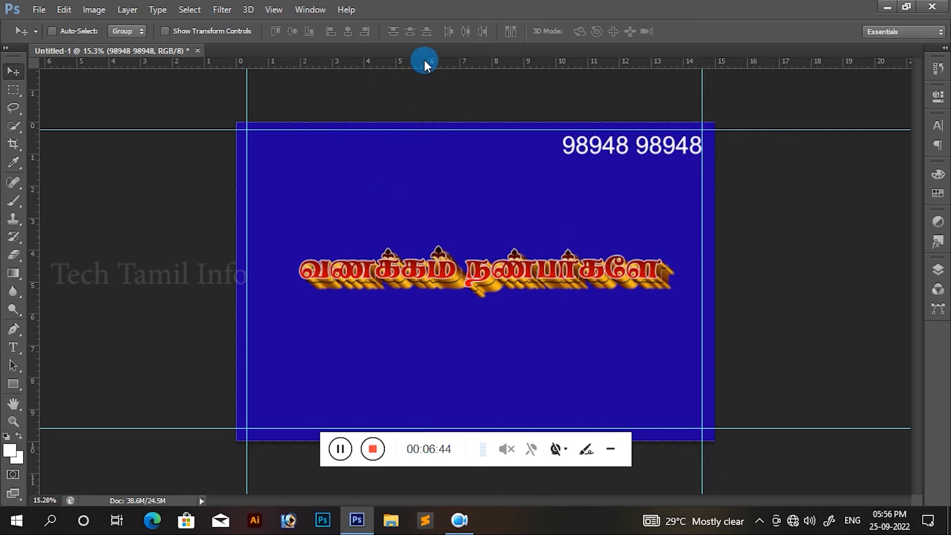
right_click(459, 61)
left_click(468, 84)
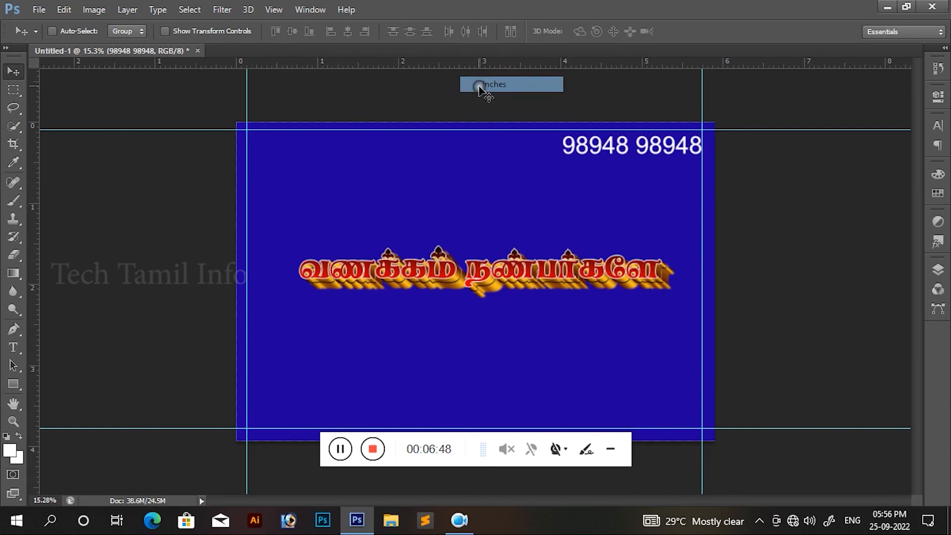